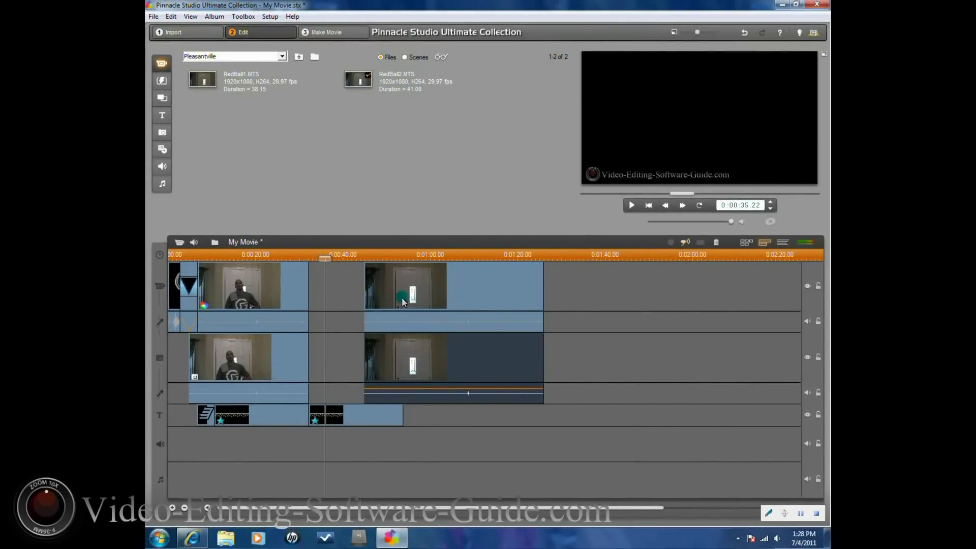
Step: Apply the Studio Ultimate RTFx Black and White effect to the second door clip on the main video track
click(498, 291)
click(449, 285)
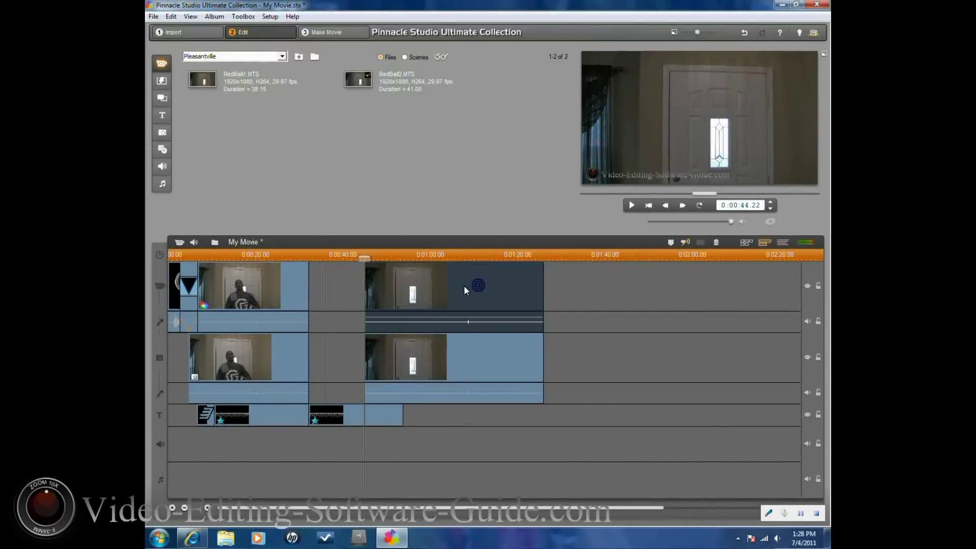
right_click(465, 290)
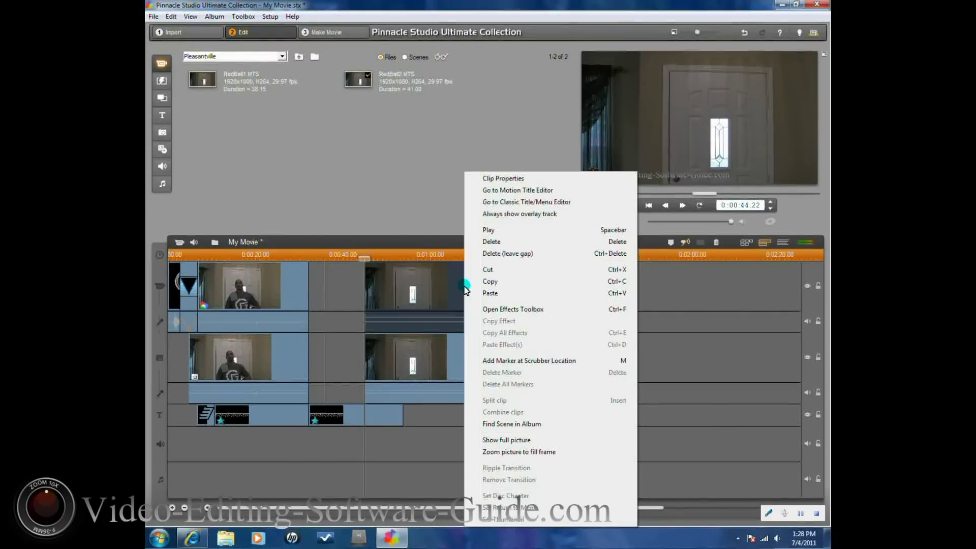
click(505, 309)
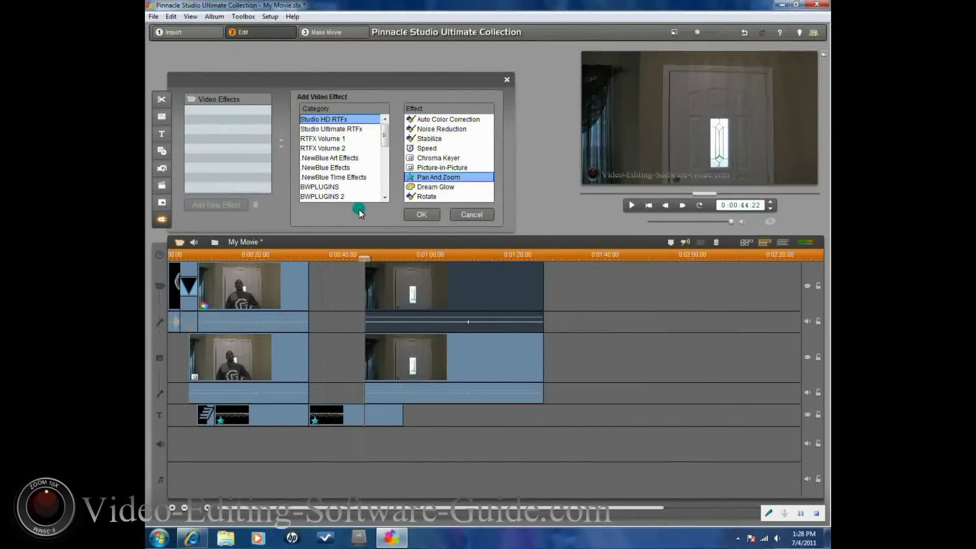
click(353, 131)
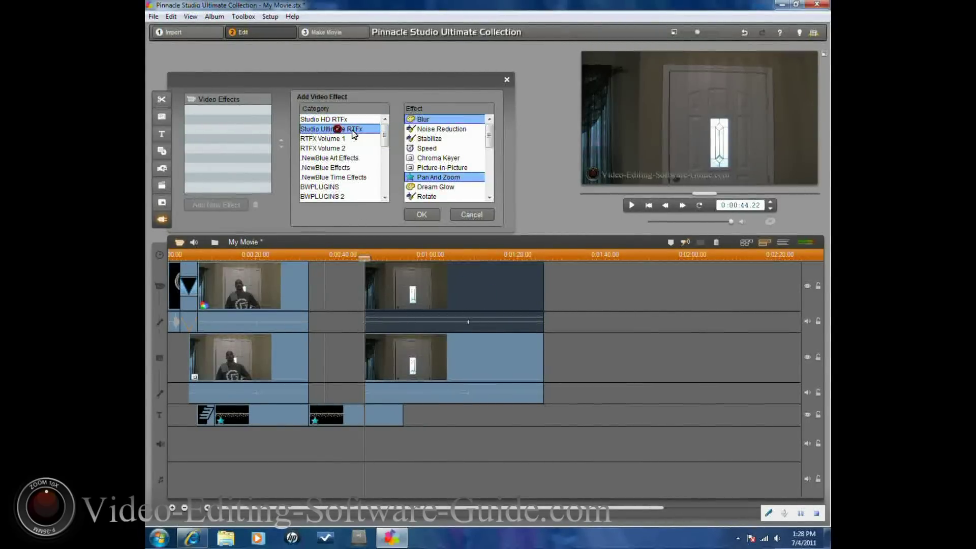
drag(491, 136, 491, 163)
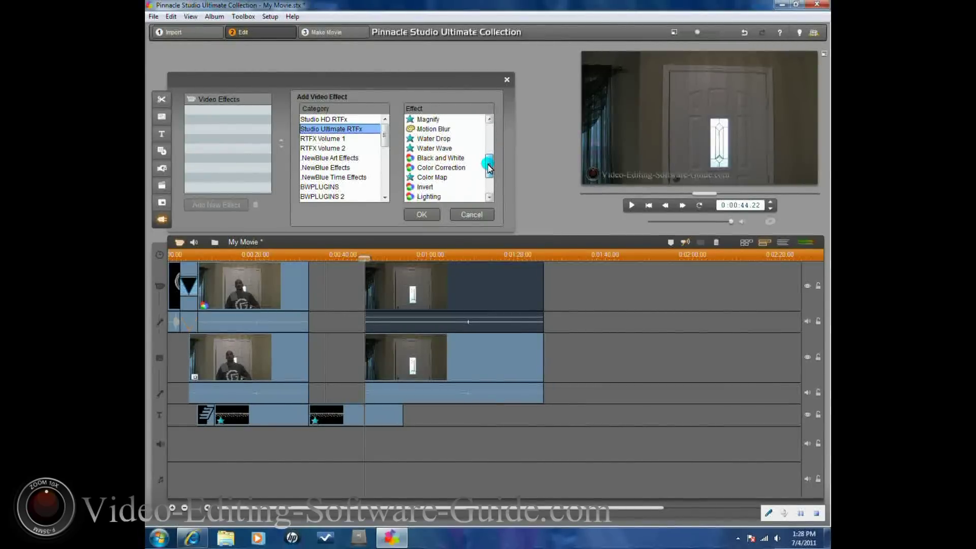
click(425, 160)
click(416, 213)
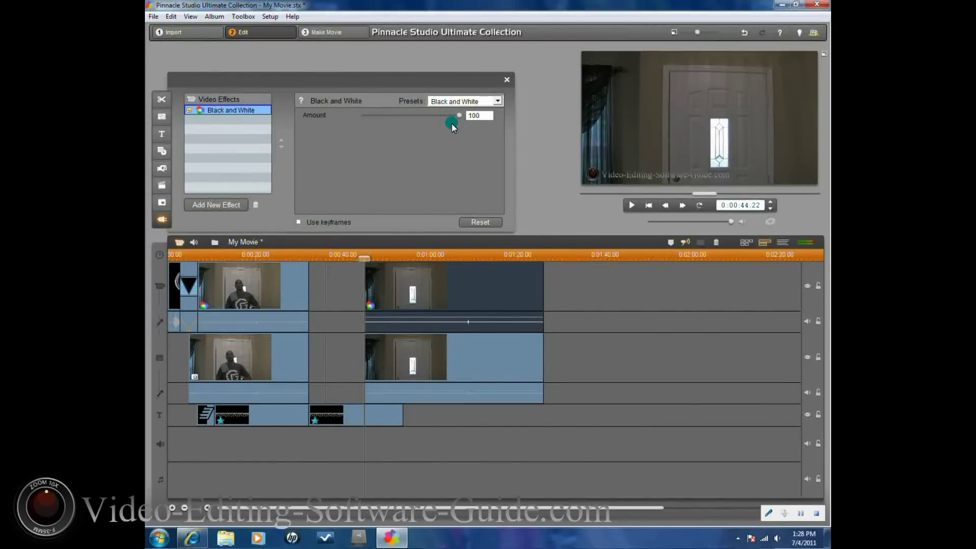
click(507, 81)
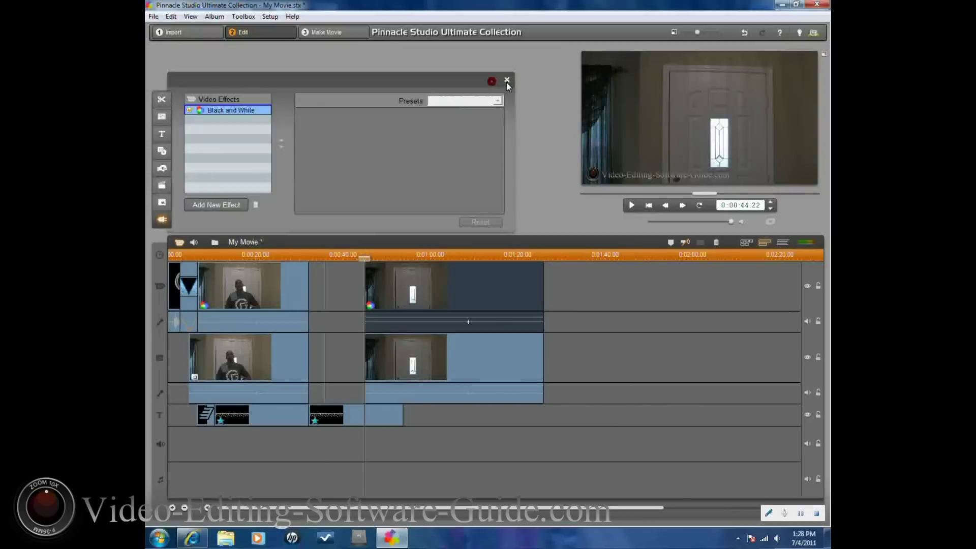
click(478, 164)
Step: Add the Studio HD RTFx Chroma Keyer effect to the matching door clip on the overlay track
click(451, 352)
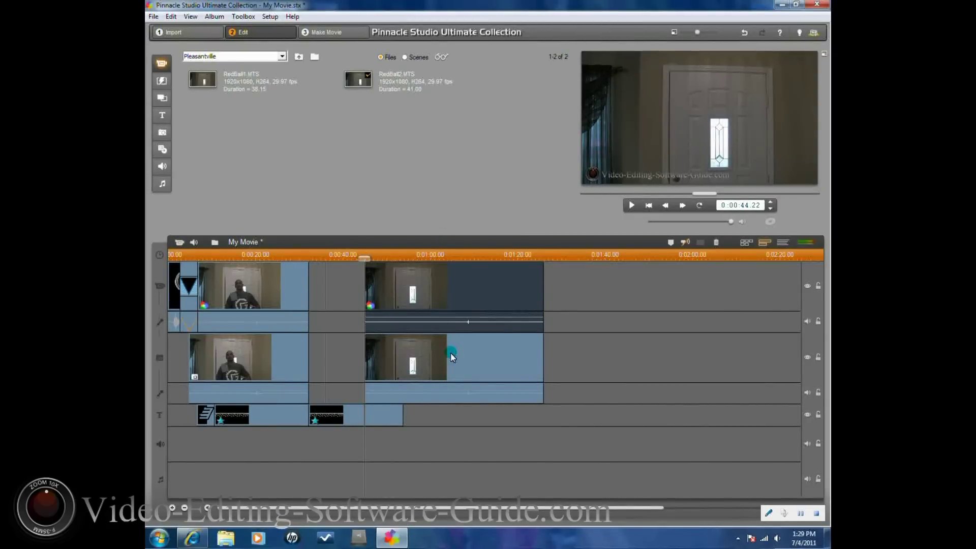
click(460, 353)
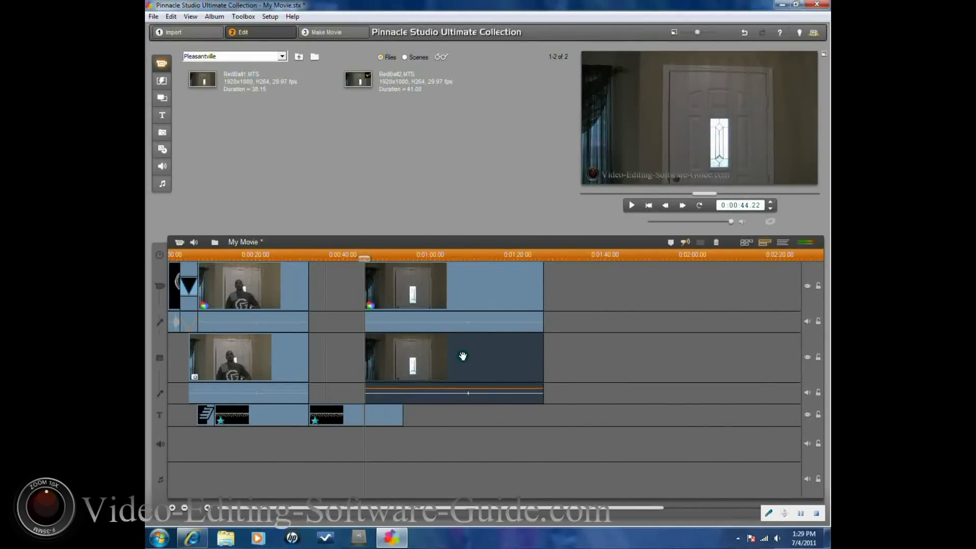
right_click(463, 355)
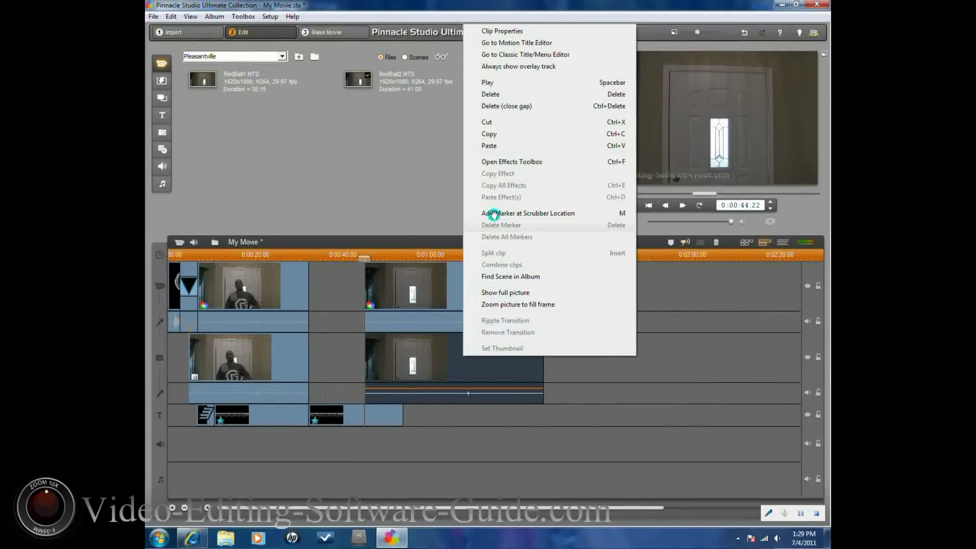
click(508, 162)
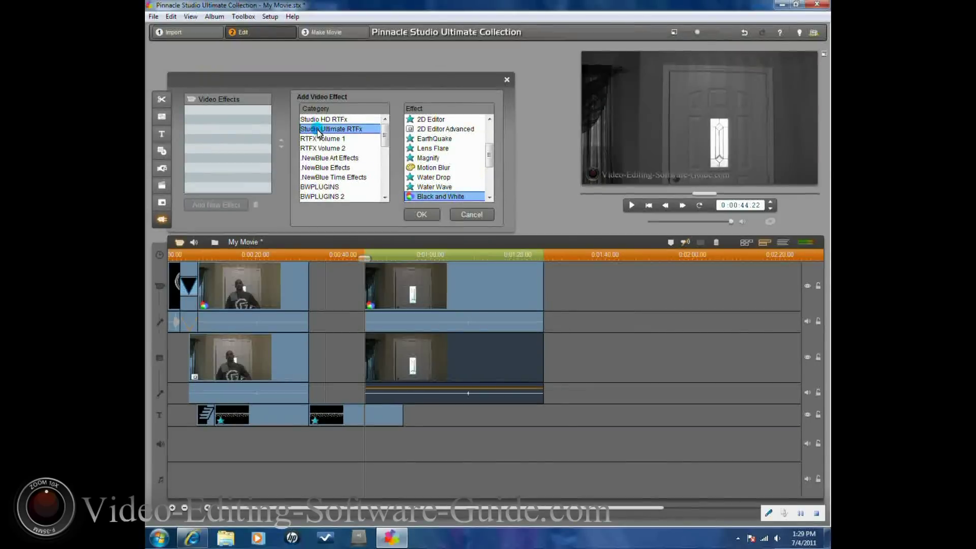
click(319, 121)
click(458, 157)
click(418, 210)
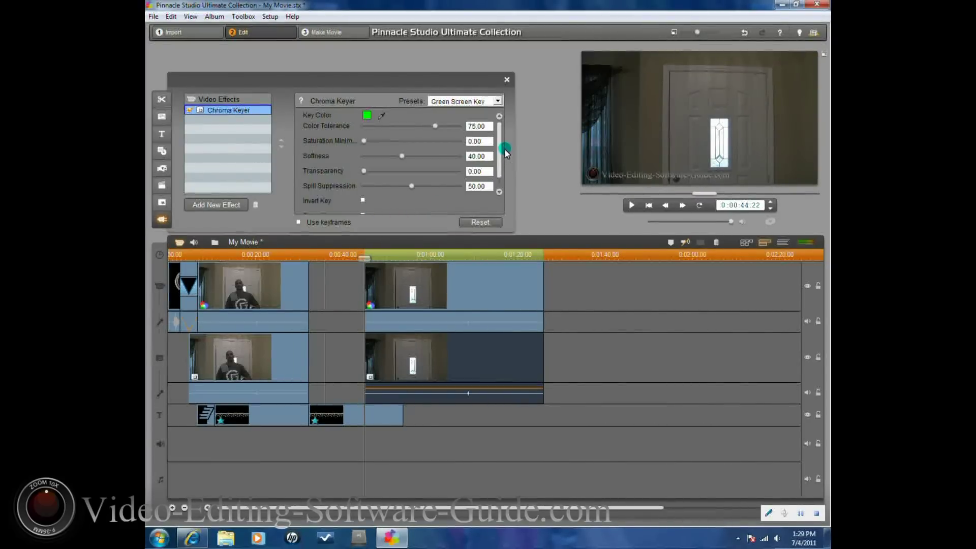
drag(502, 146, 431, 184)
Step: Move the playhead to 0:01:11.12 and sample the red ball in the preview as the Chroma Keyer's key color
drag(364, 260, 439, 270)
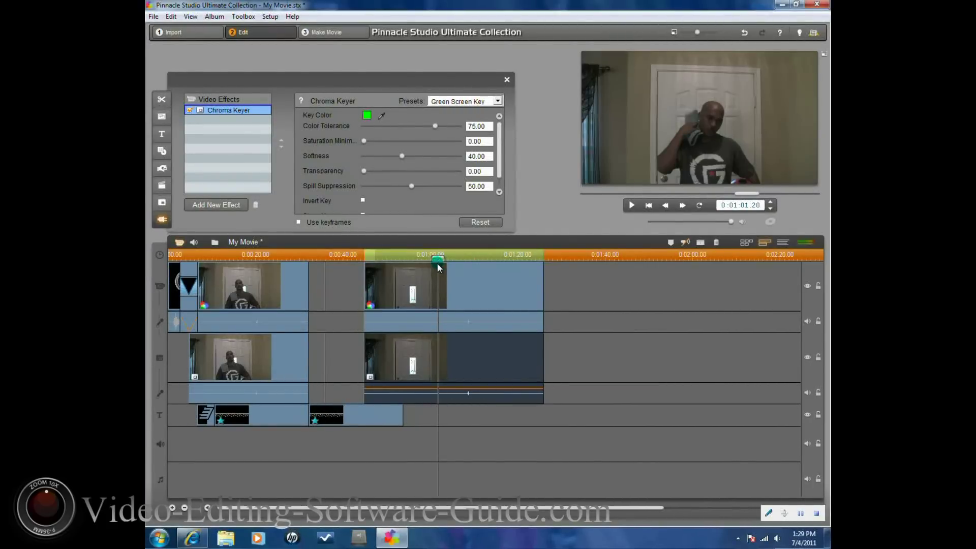
drag(438, 258, 464, 260)
click(486, 311)
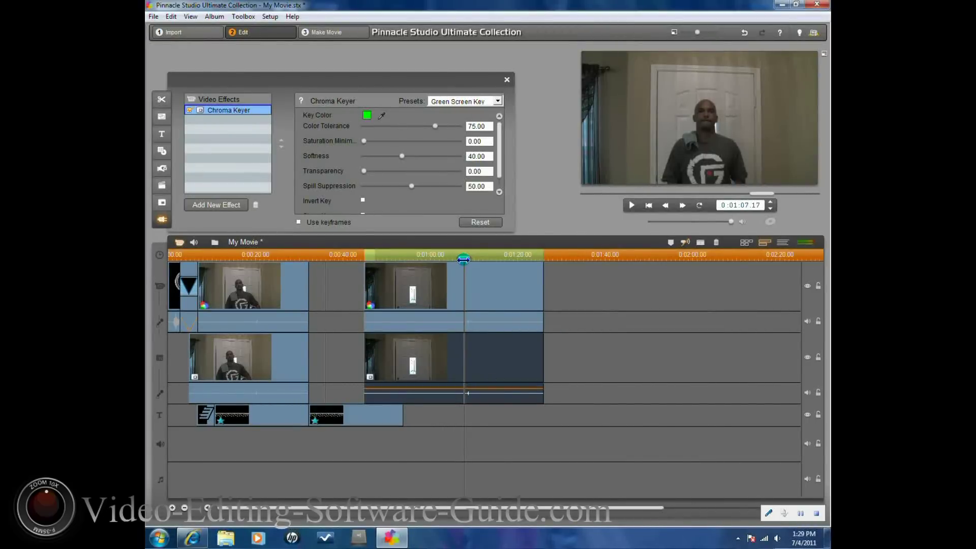
drag(464, 260, 480, 260)
click(494, 306)
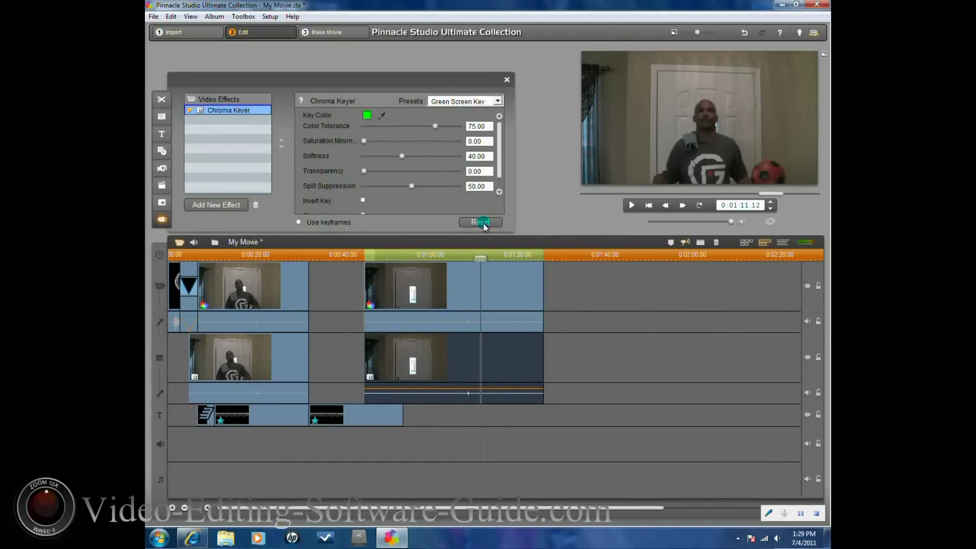
click(382, 118)
click(741, 156)
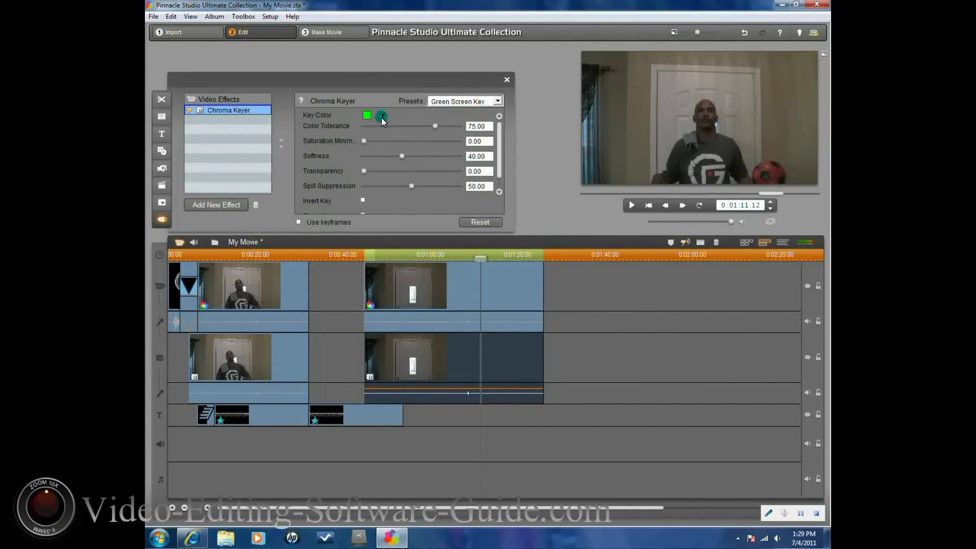
click(773, 172)
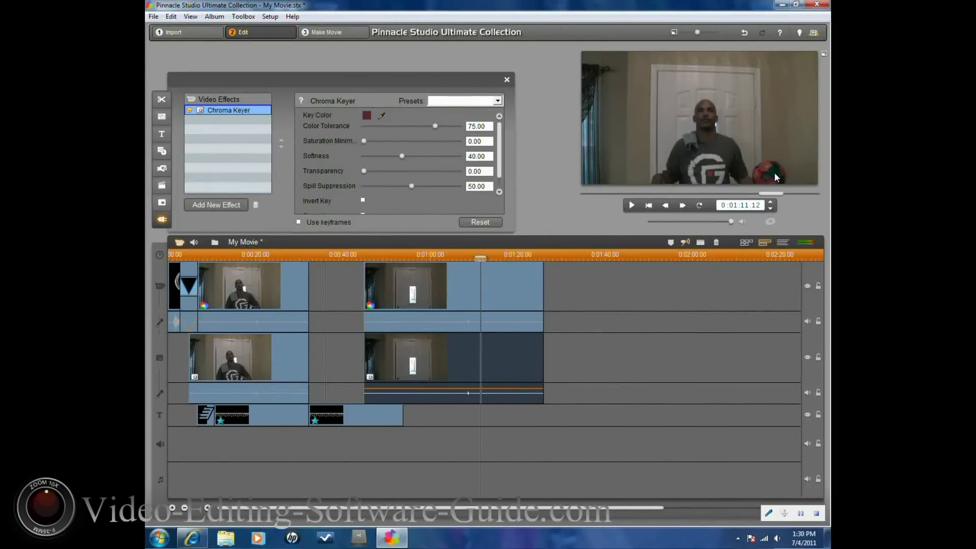
click(370, 126)
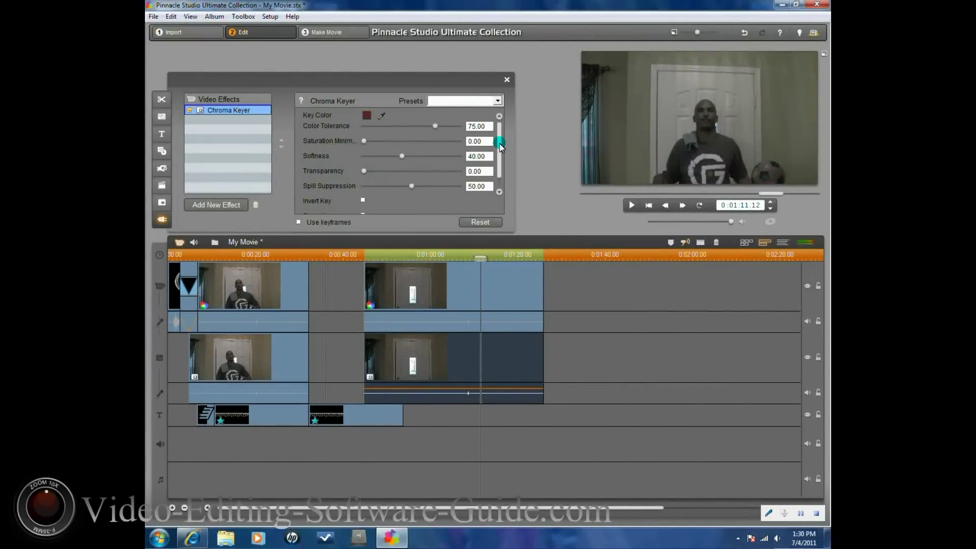
Step: Enable Invert Key for the overlay clip's Chroma Keyer effect
drag(501, 148, 501, 175)
click(362, 187)
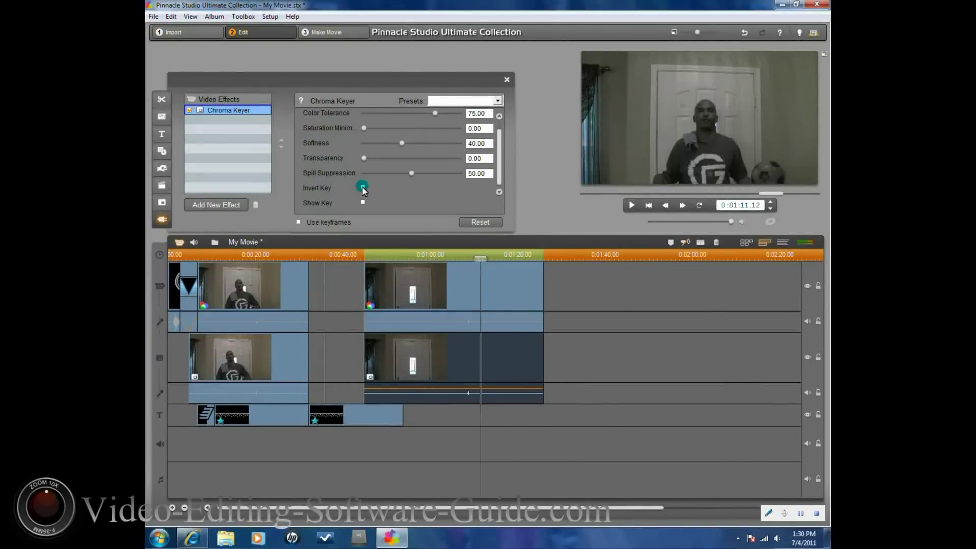
click(762, 170)
click(727, 163)
click(560, 171)
Step: Set the Chroma Keyer's Spill Suppression to 0.00 and close the effect settings
drag(502, 159, 503, 146)
click(415, 187)
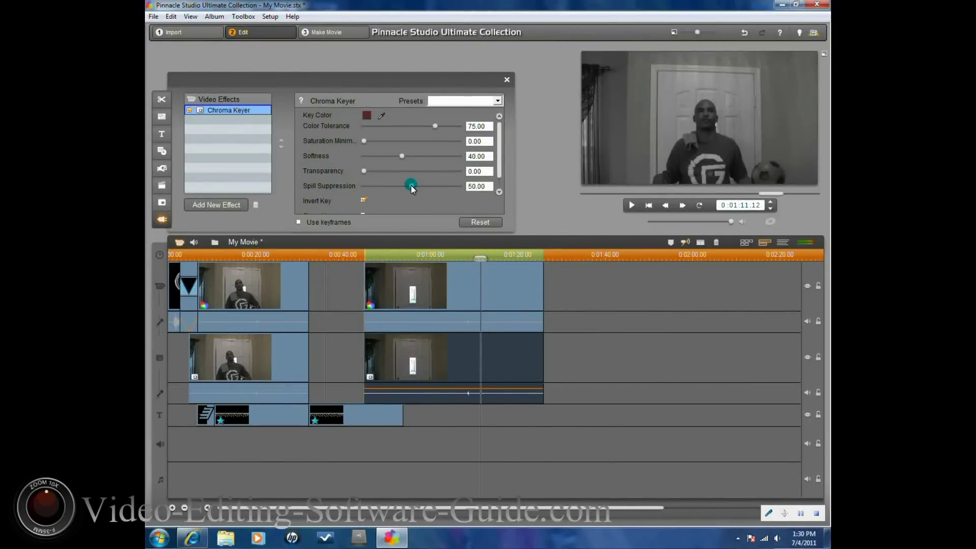
drag(411, 187, 397, 188)
drag(393, 186, 374, 189)
drag(369, 189, 410, 190)
drag(501, 147, 496, 124)
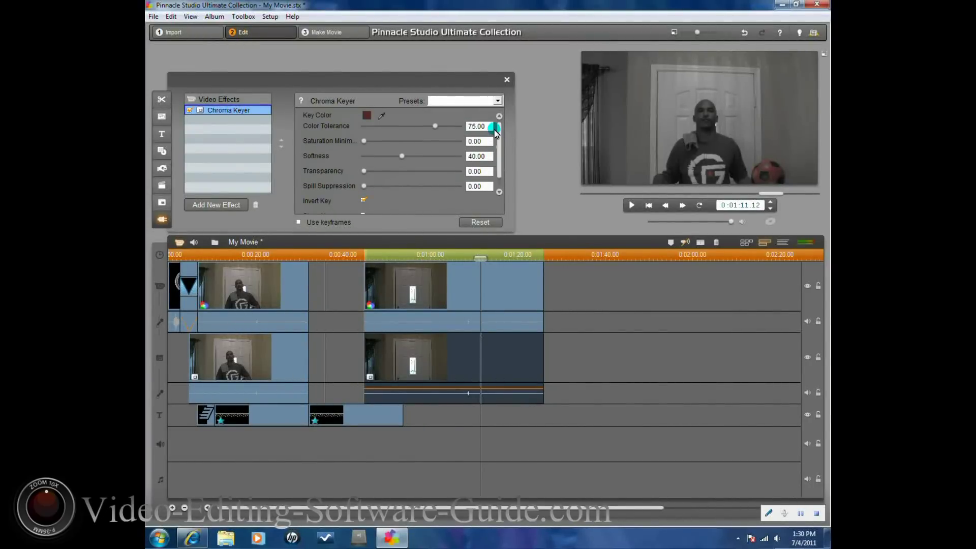
click(507, 79)
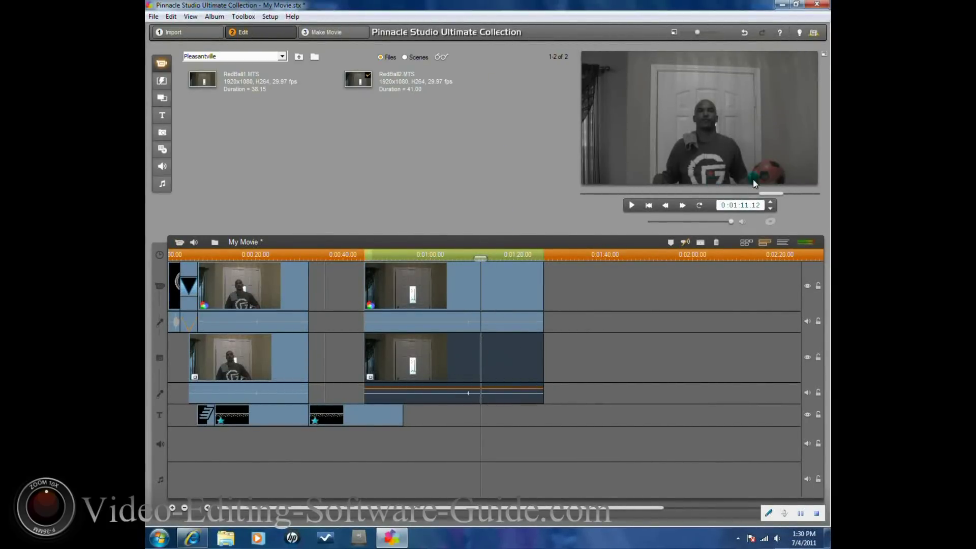
Step: Scrub through the layered clips up to about 0:01:09 to check the red ball against the black-and-white footage
drag(479, 259, 385, 259)
click(383, 279)
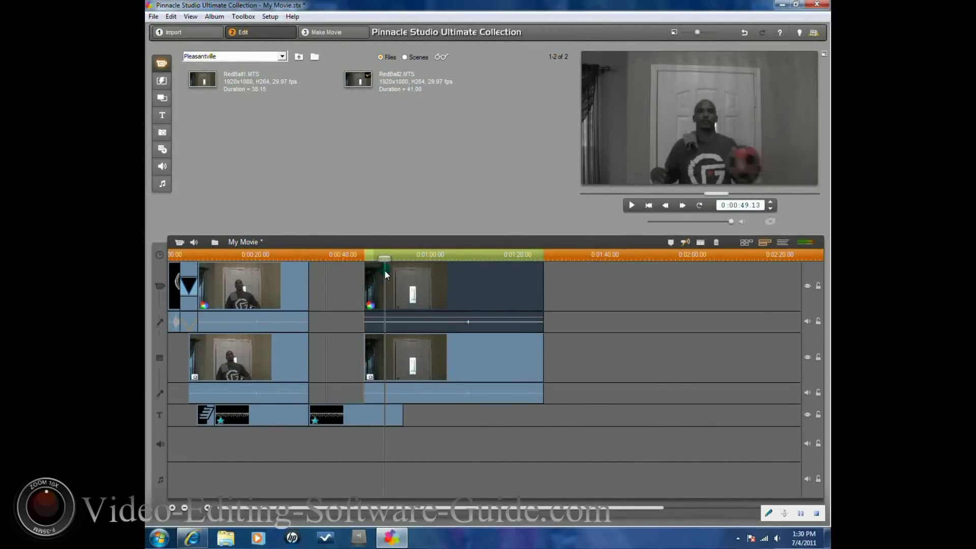
click(474, 303)
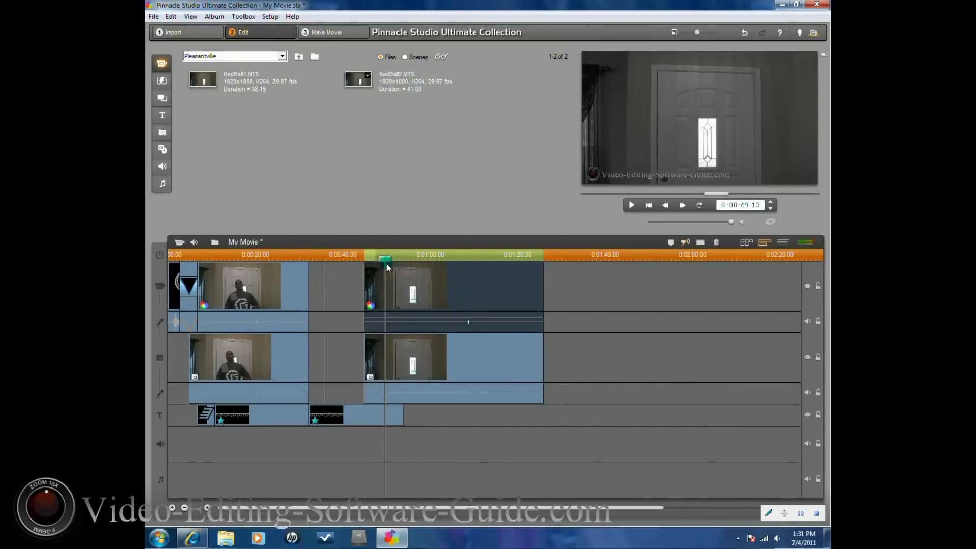
drag(384, 259, 463, 267)
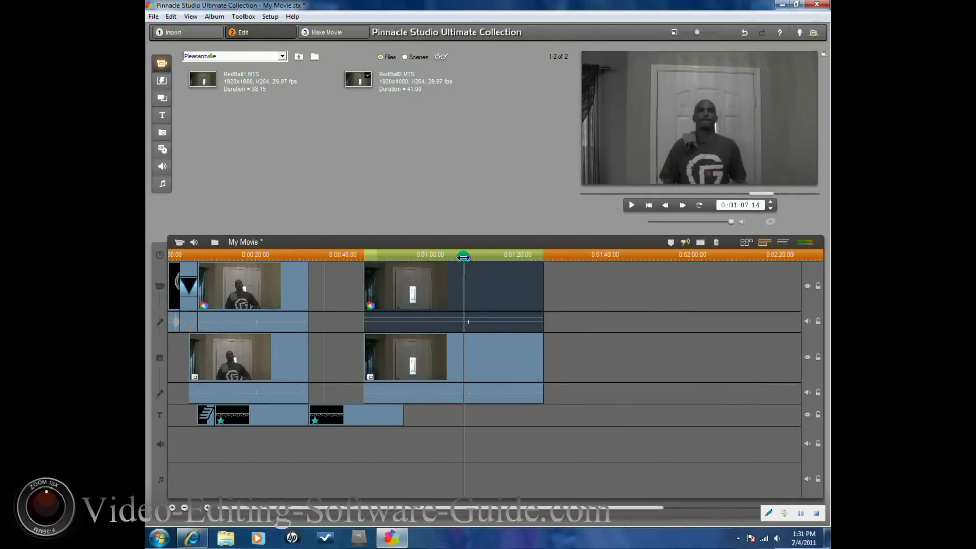
drag(463, 256, 473, 258)
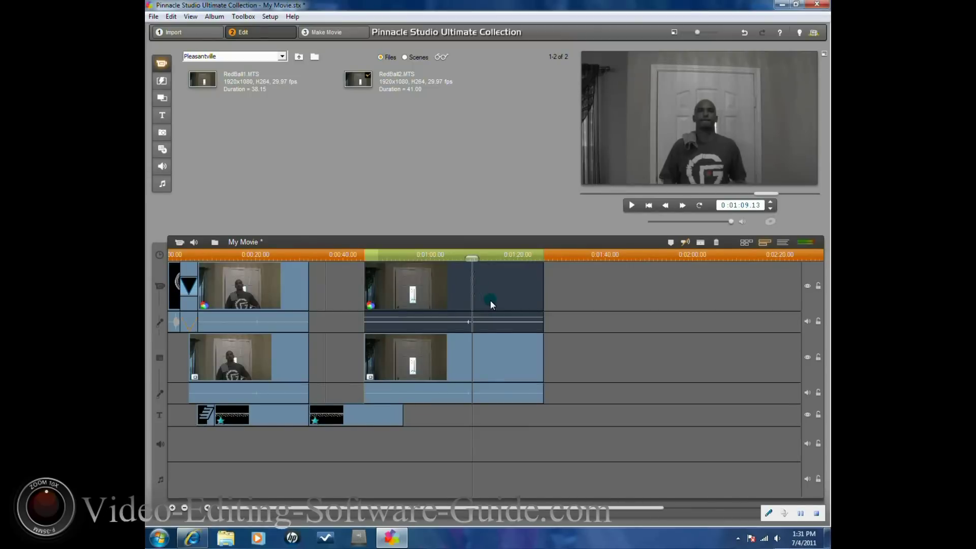